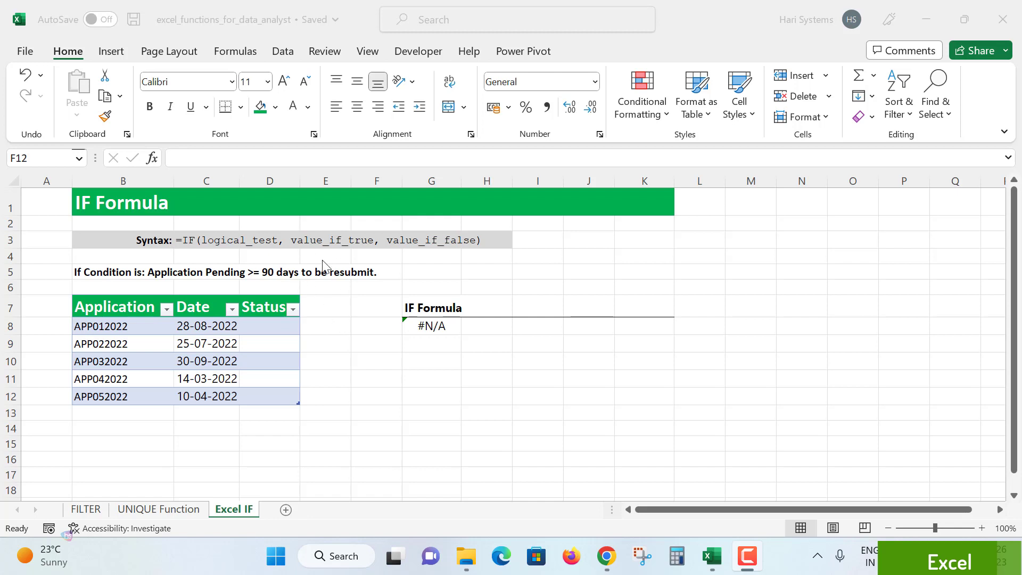
{"action": "left_click", "coordinate": [134, 330]}
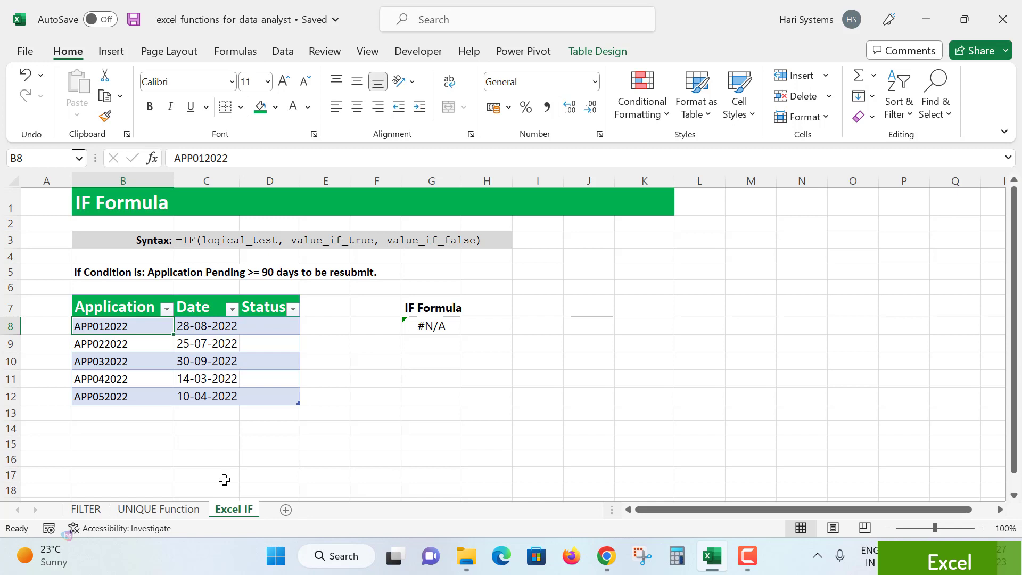
{"action": "left_click", "coordinate": [262, 330]}
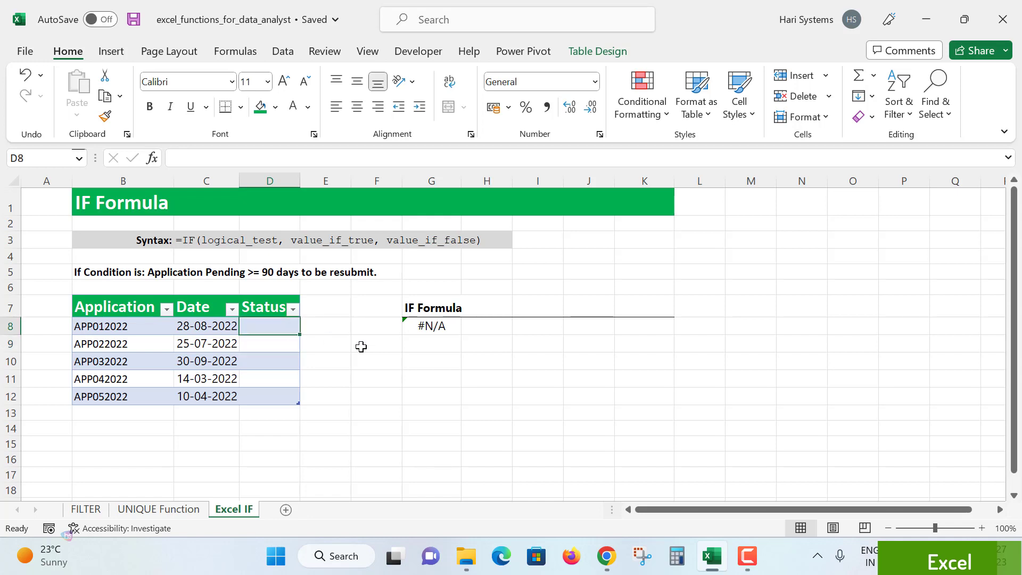
{"action": "type", "text": "=IF"}
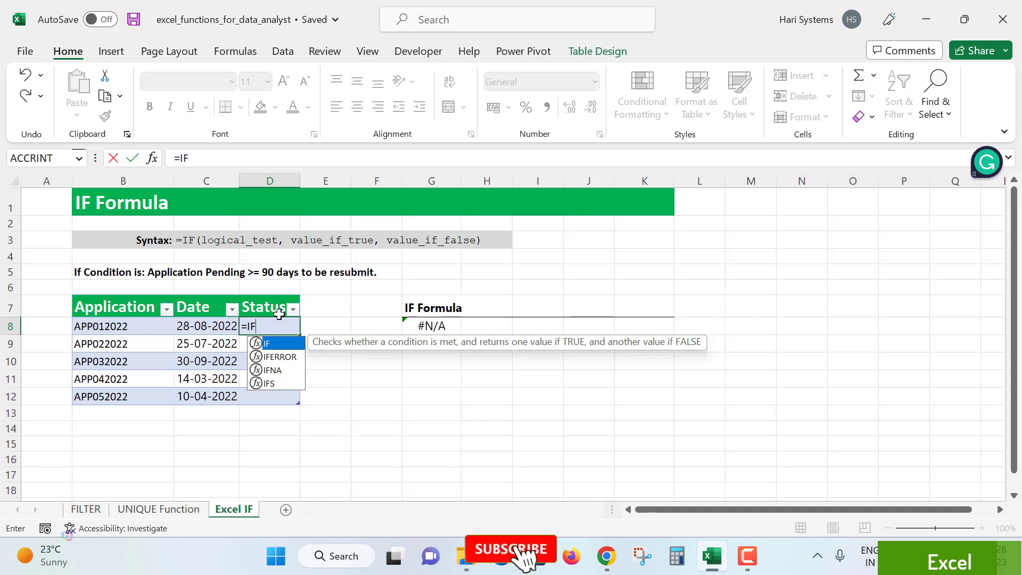
{"action": "type", "text": "("}
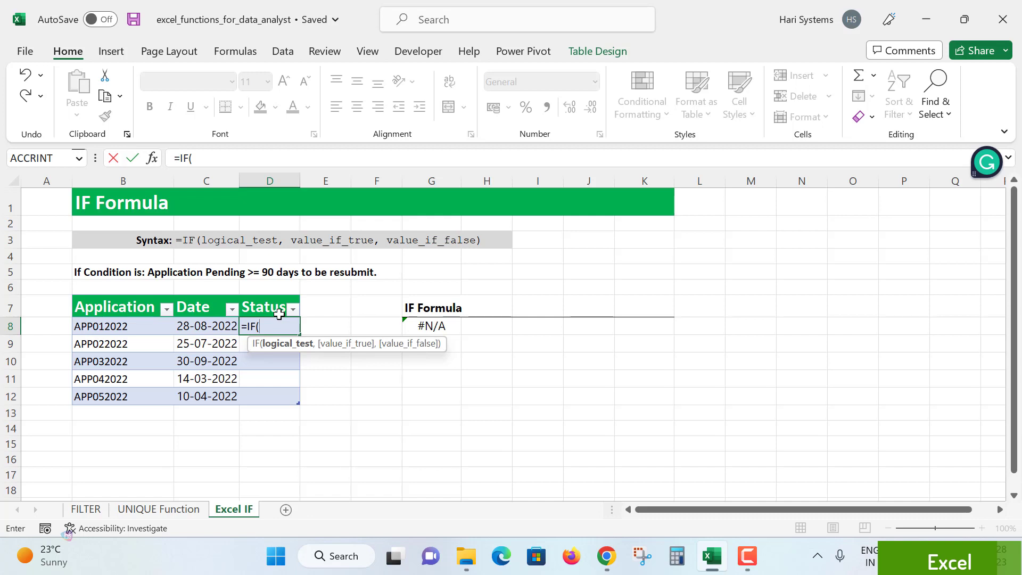
{"action": "type", "text": "TO"}
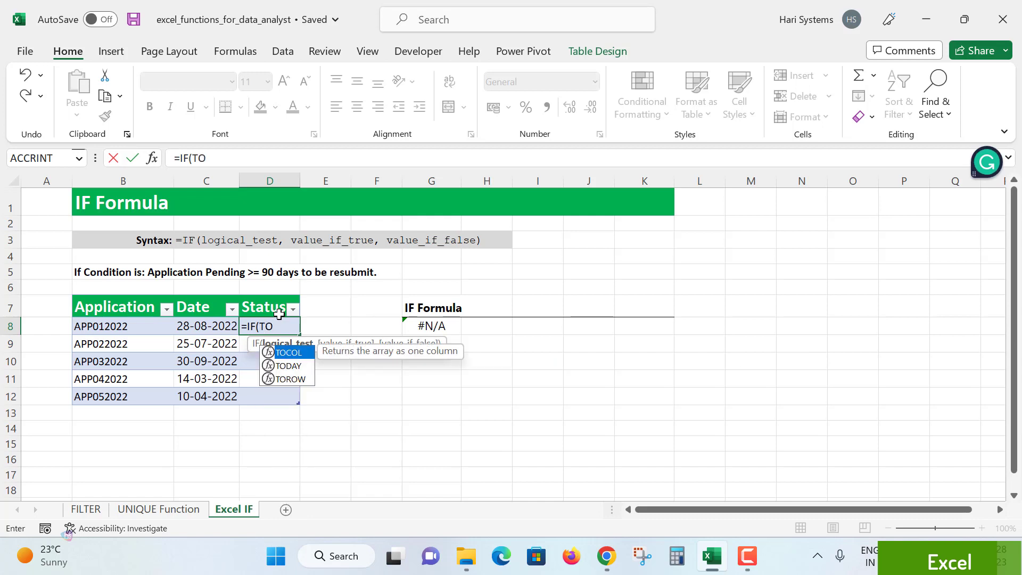
{"action": "key", "text": "Down"}
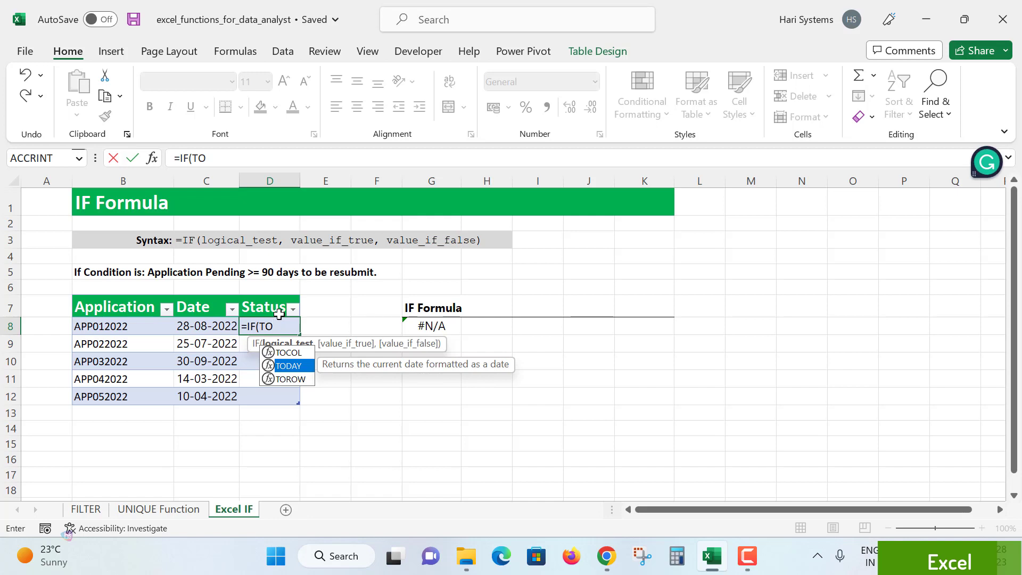
{"action": "type", "text": "da"}
{"action": "key", "text": "Tab"}
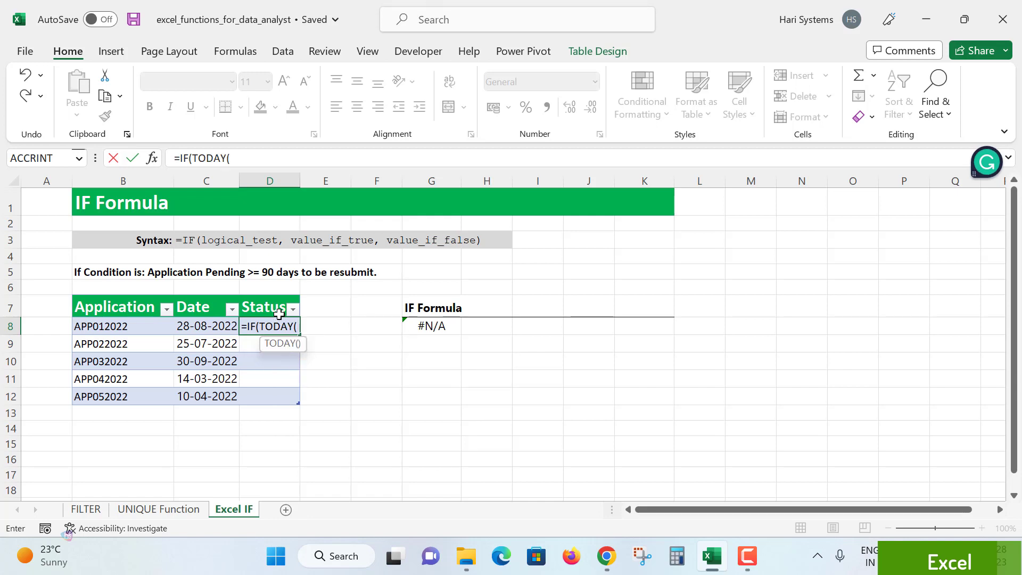
{"action": "type", "text": ")"}
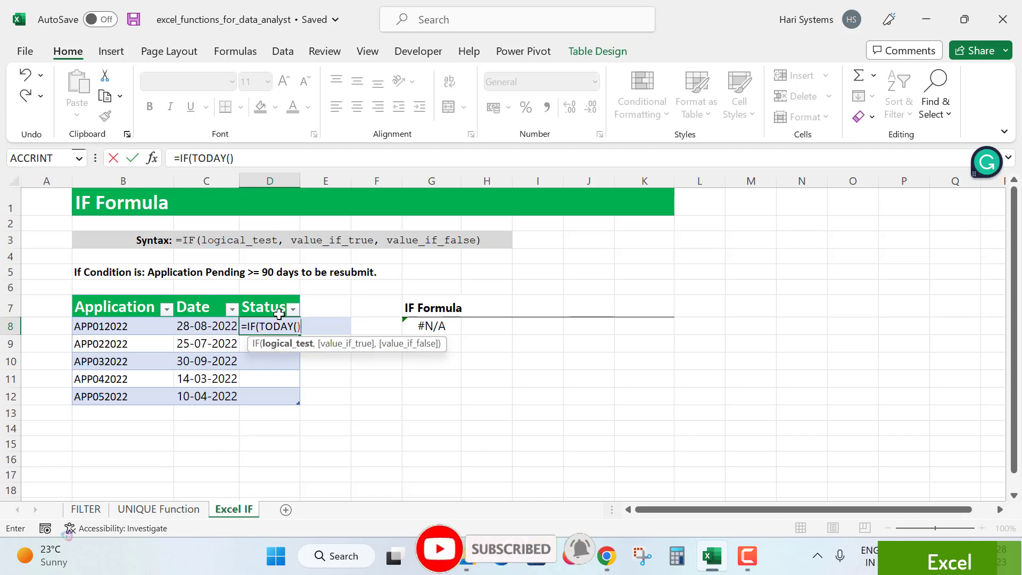
{"action": "type", "text": "-"}
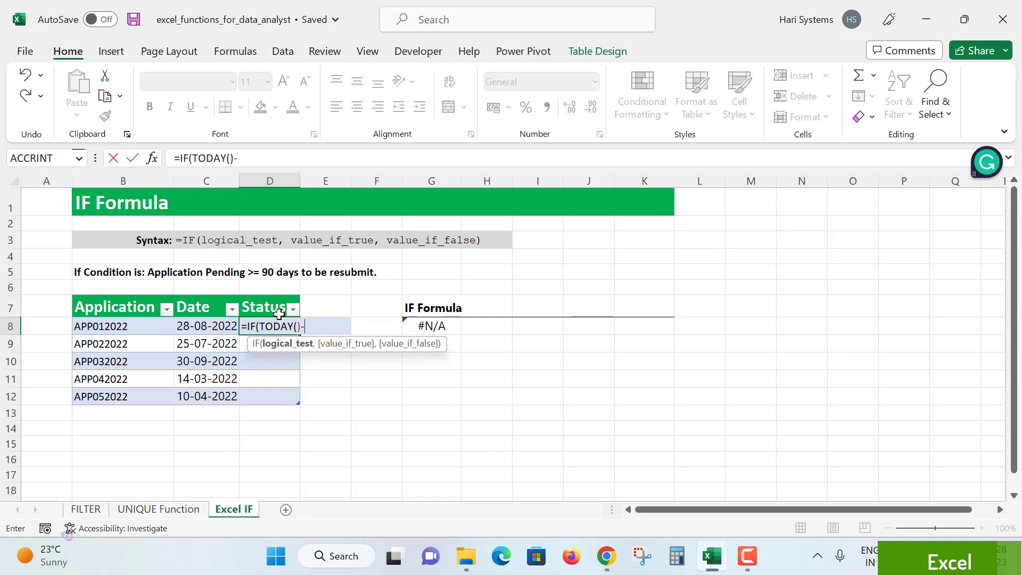
{"action": "left_click", "coordinate": [205, 326]}
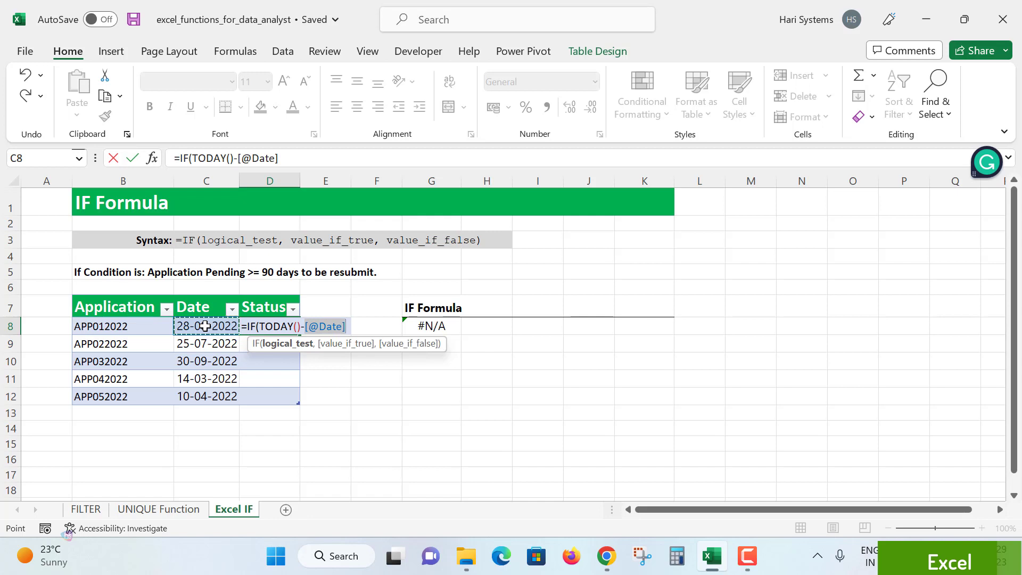
{"action": "type", "text": ">="}
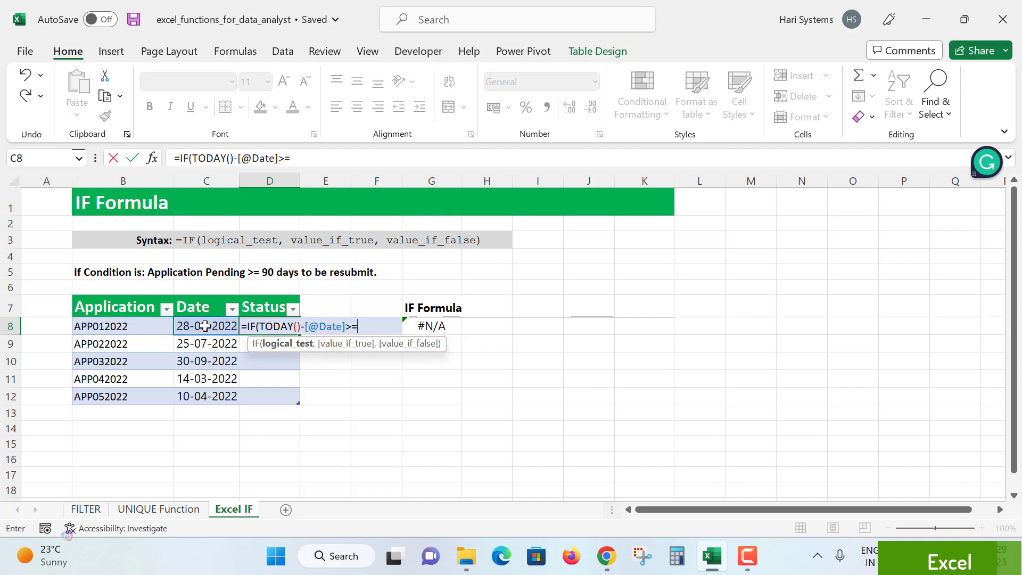
{"action": "type", "text": "90"}
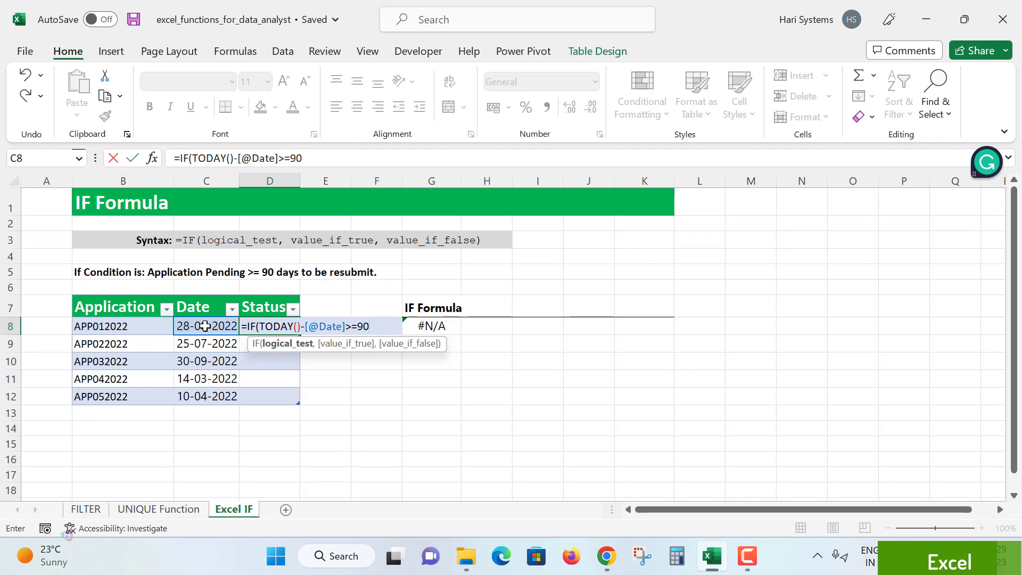
Step: Complete the IF formula in D8 with "Pending" as the true value and "Processed" as the false value
{"action": "type", "text": ","}
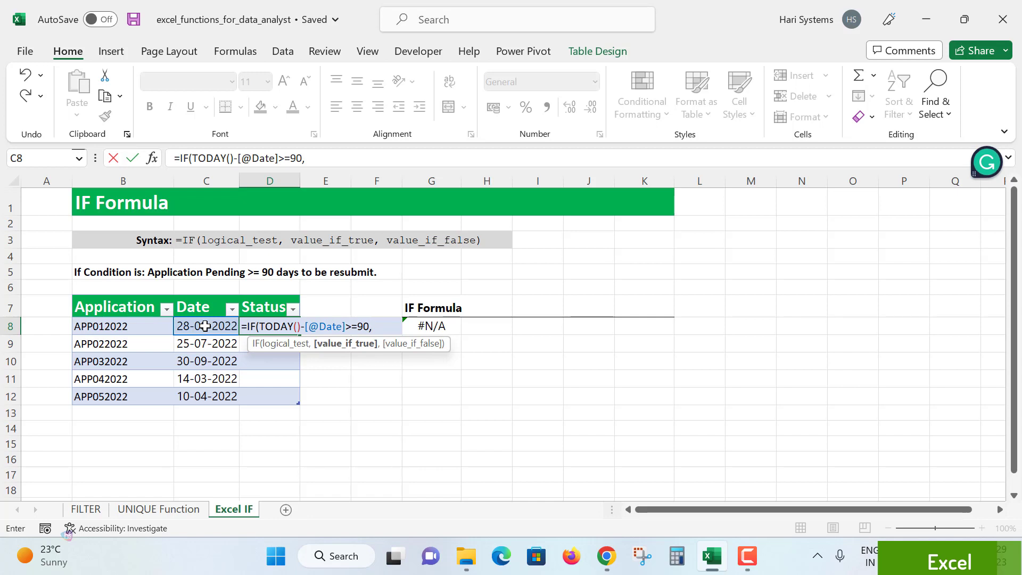
{"action": "type", "text": "\"Pending"}
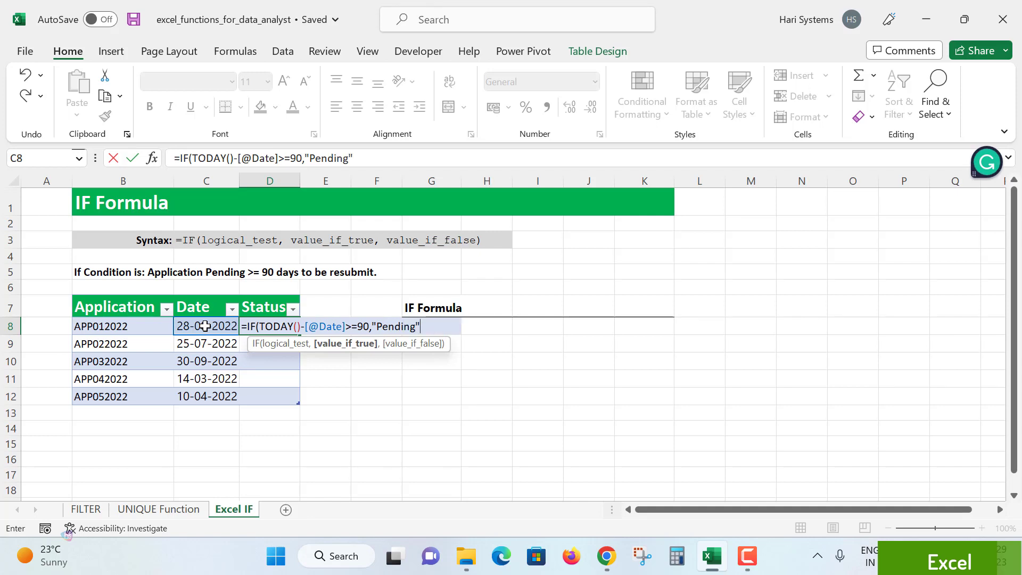
{"action": "type", "text": ","}
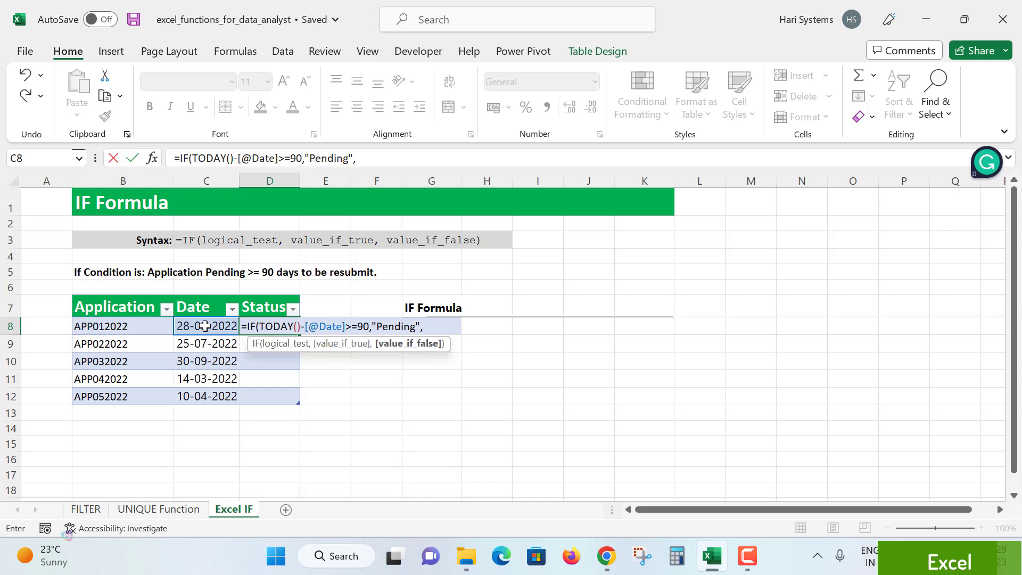
{"action": "type", "text": "\""}
{"action": "type", "text": "Process"}
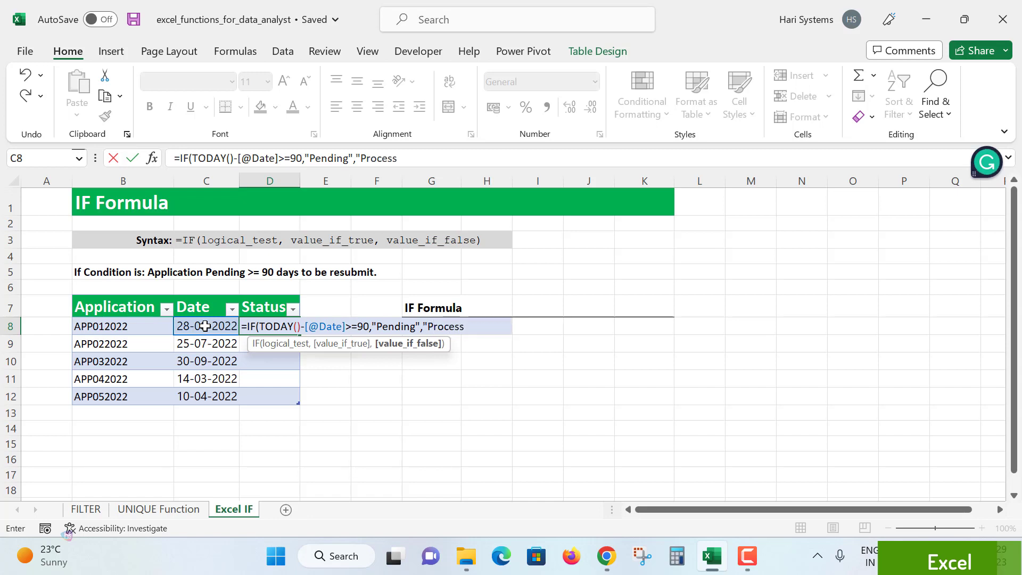
{"action": "type", "text": "ed\")"}
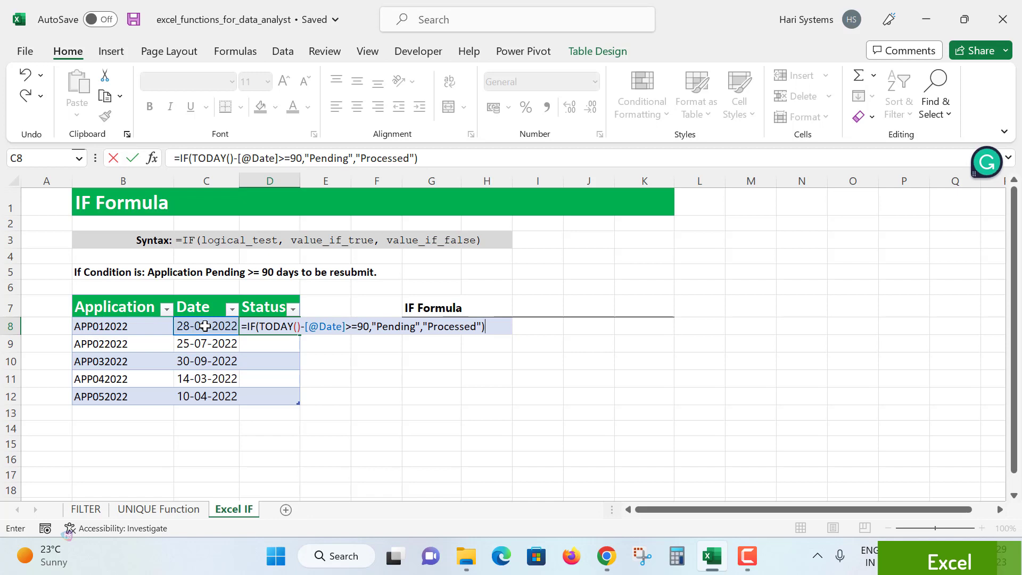
{"action": "key", "text": "ctrl+Return"}
{"action": "key", "text": "Right"}
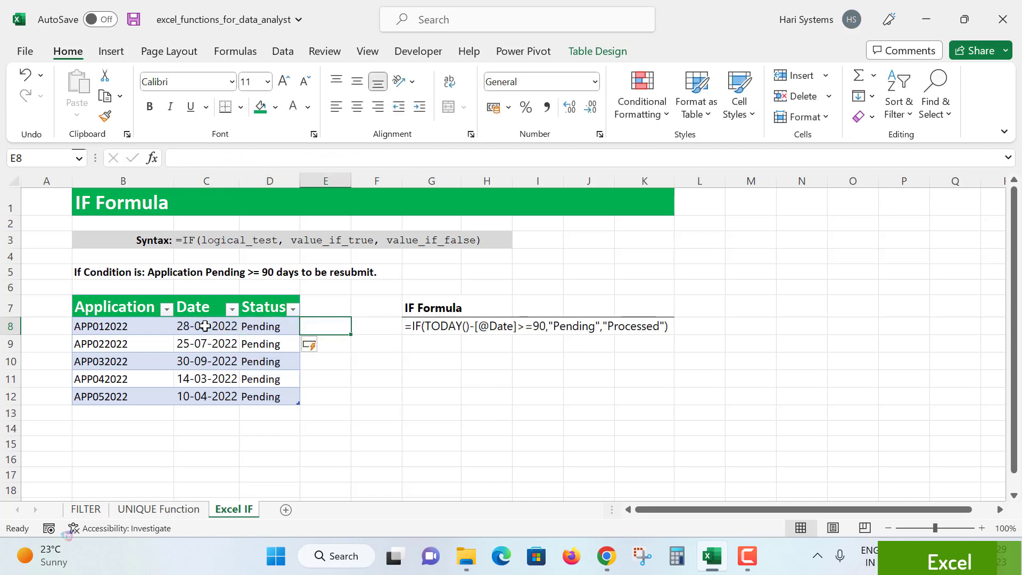
Step: Change the false value of the IF formula in D8 to "To Be Verify"
{"action": "key", "text": "Right"}
{"action": "key", "text": "Left"}
{"action": "key", "text": "Left"}
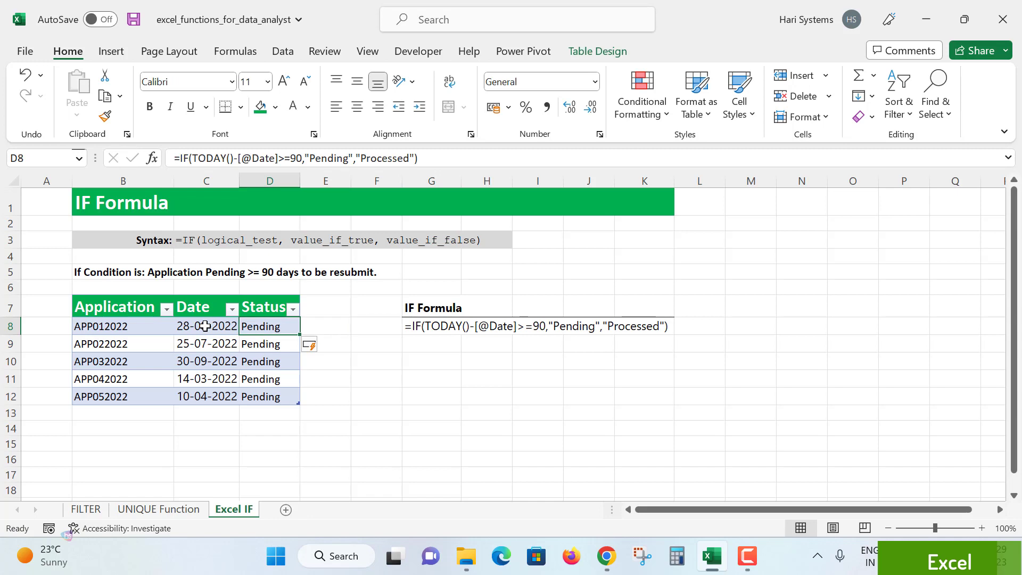
{"action": "key", "text": "F2"}
{"action": "key", "text": "Left"}
{"action": "key", "text": "Left"}
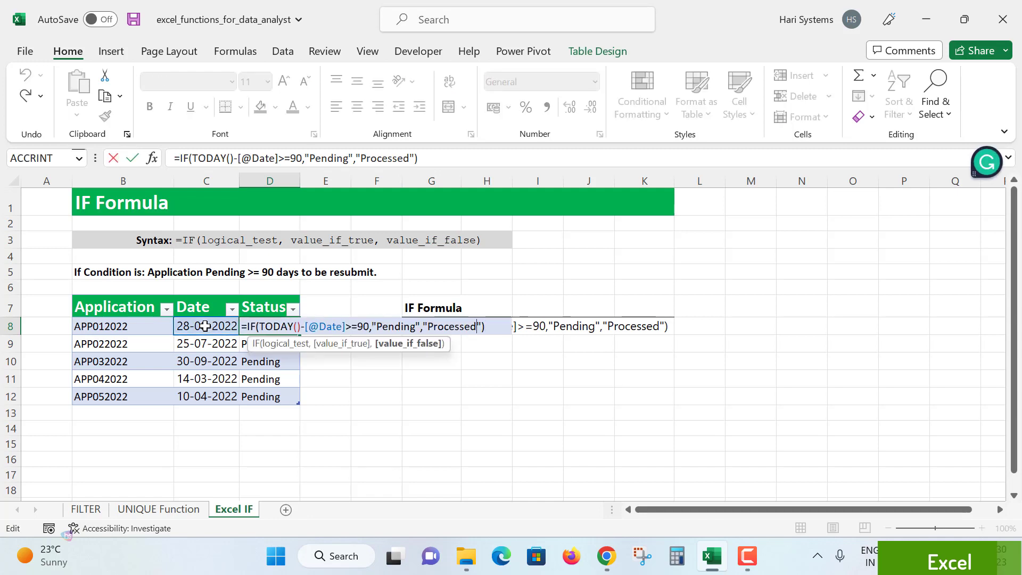
{"action": "key", "text": "BackSpace"}
{"action": "key", "text": "BackSpace"}
{"action": "key", "text": "BackSpace"}
{"action": "key", "text": "BackSpace"}
{"action": "key", "text": "BackSpace"}
{"action": "key", "text": "BackSpace"}
{"action": "key", "text": "BackSpace"}
{"action": "key", "text": "BackSpace"}
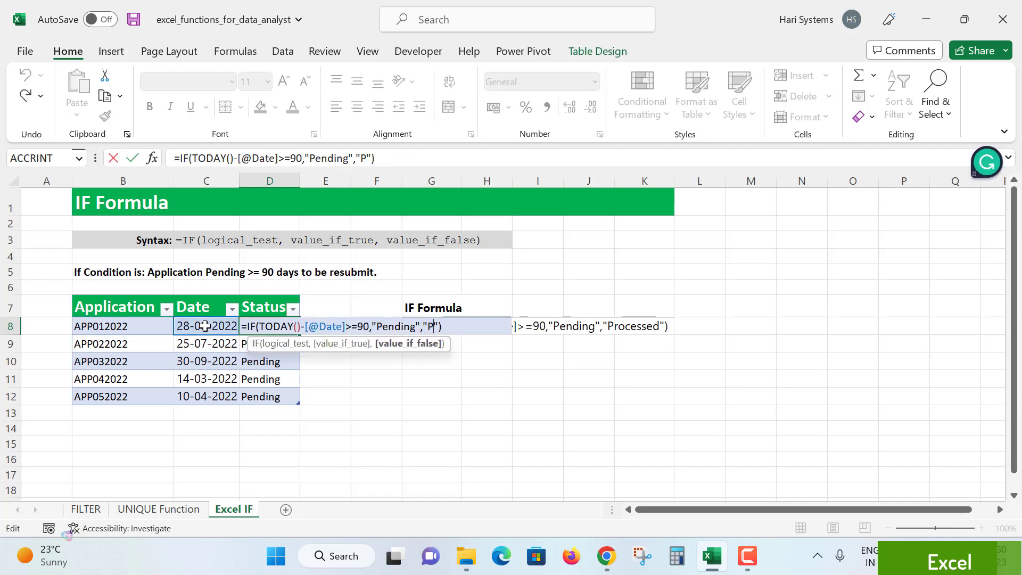
{"action": "key", "text": "BackSpace"}
{"action": "type", "text": "Ta"}
{"action": "key", "text": "BackSpace"}
{"action": "type", "text": "o Be V"}
{"action": "type", "text": "erify"}
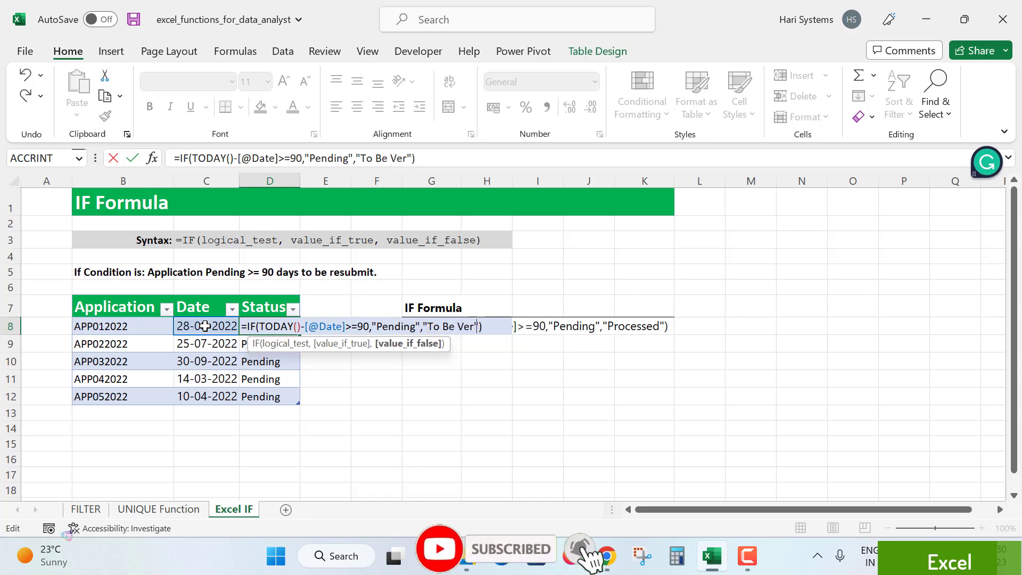
{"action": "key", "text": "Return"}
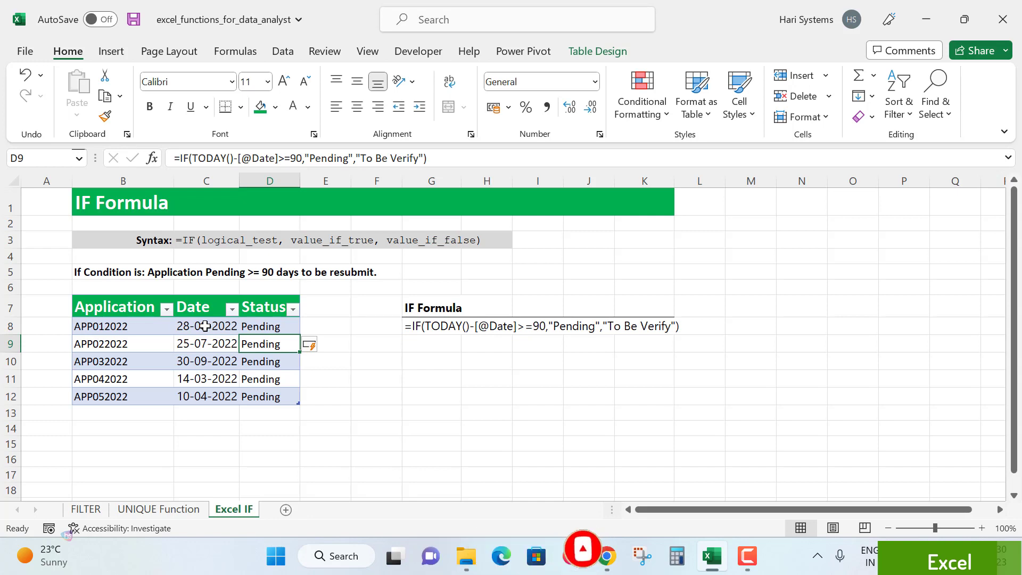
Step: Make the displayed formula text in cell G8 bold
{"action": "left_click", "coordinate": [408, 330]}
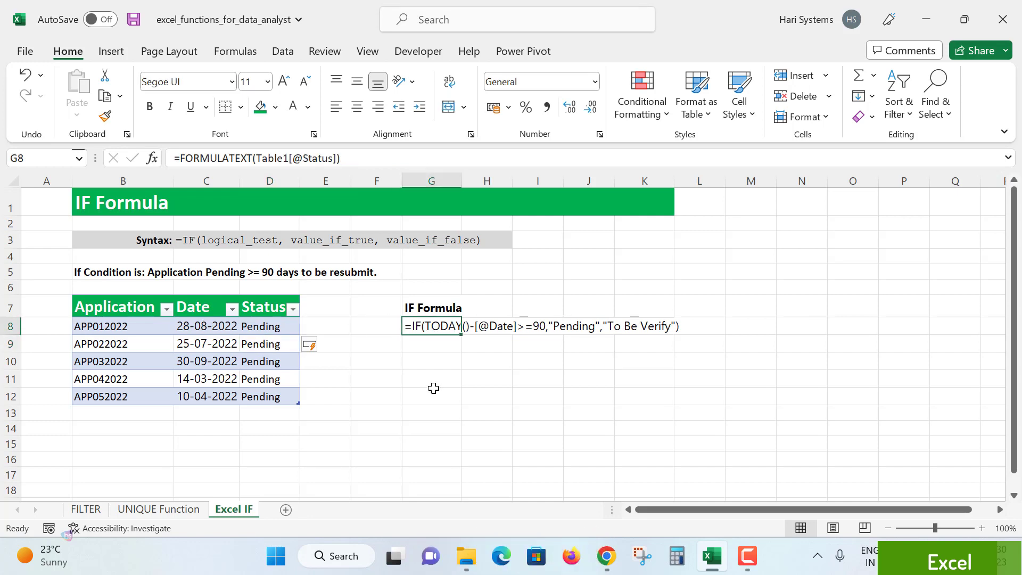
{"action": "left_click", "coordinate": [266, 326]}
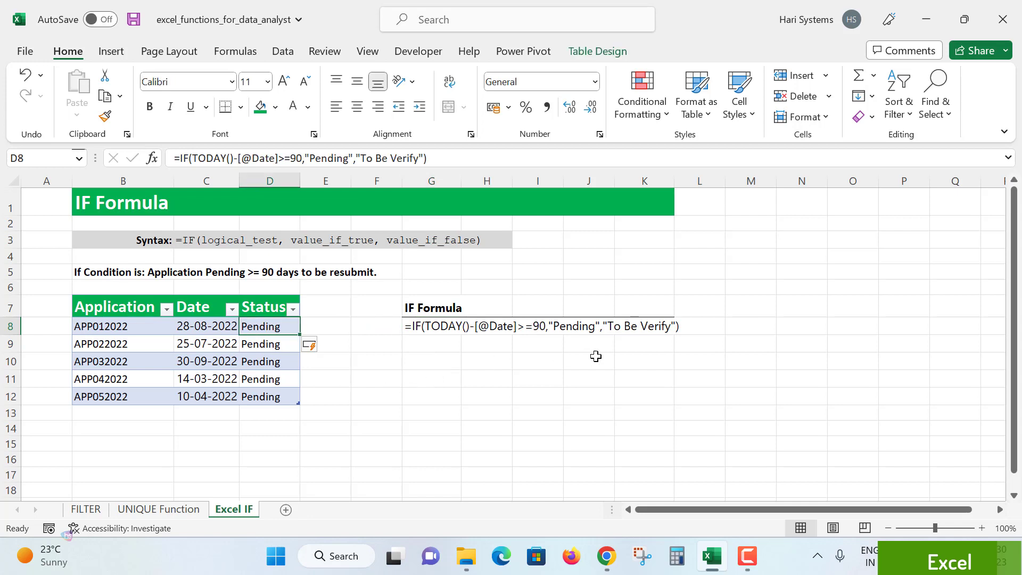
{"action": "left_click", "coordinate": [431, 329]}
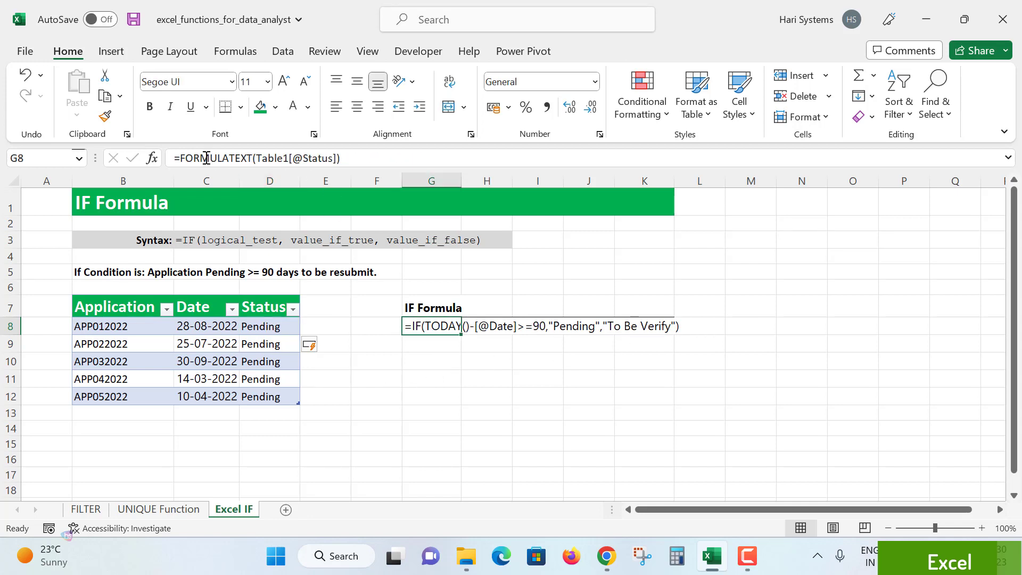
{"action": "left_click", "coordinate": [150, 106]}
{"action": "left_click", "coordinate": [418, 393]}
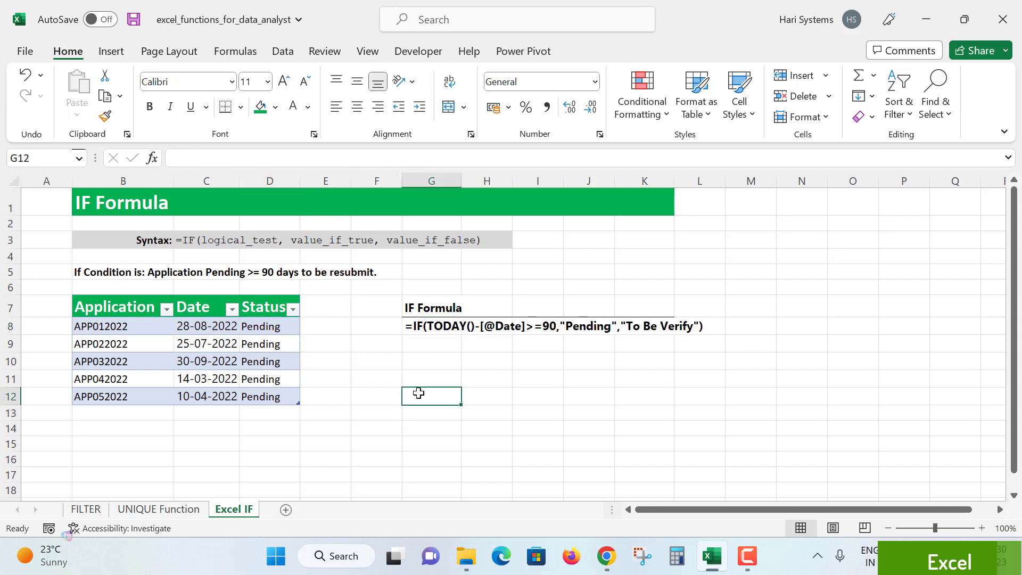
{"action": "left_click", "coordinate": [259, 326]}
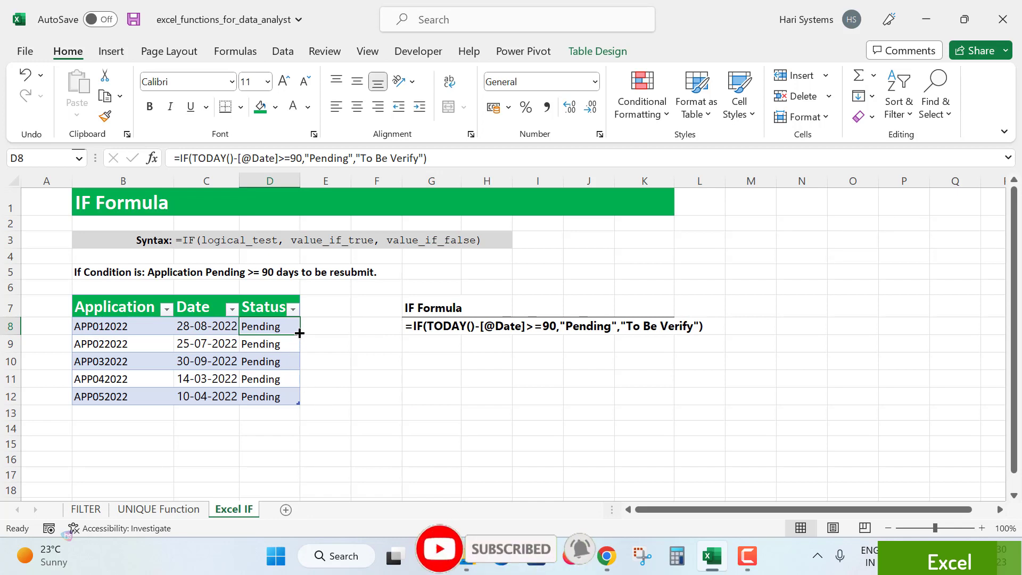
{"action": "left_click", "coordinate": [373, 392]}
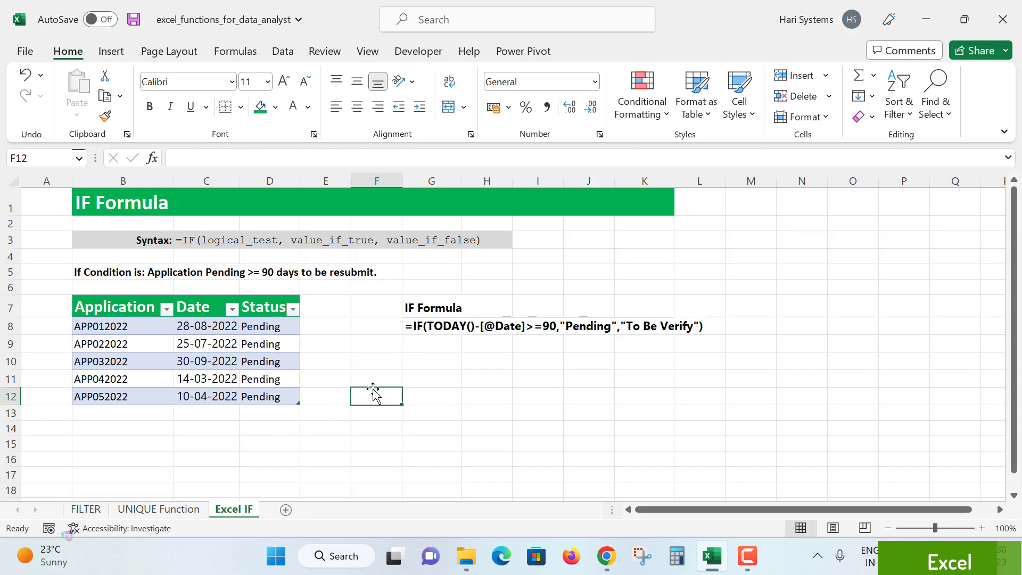
{"action": "key", "text": "Up"}
{"action": "key", "text": "Up"}
{"action": "key", "text": "Left"}
{"action": "key", "text": "Up"}
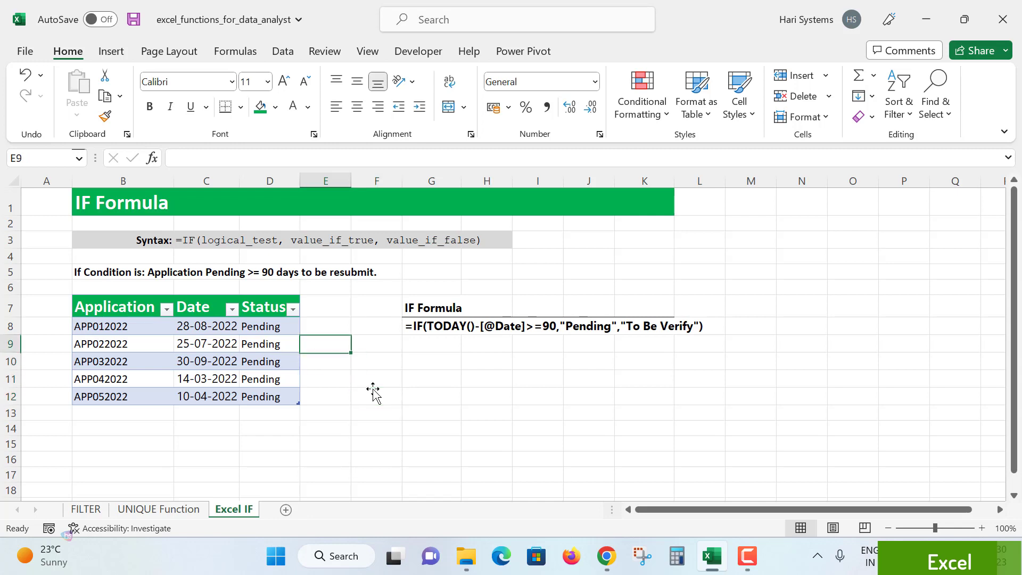
{"action": "key", "text": "Up"}
{"action": "key", "text": "Left"}
{"action": "key", "text": "Up"}
{"action": "key", "text": "Down"}
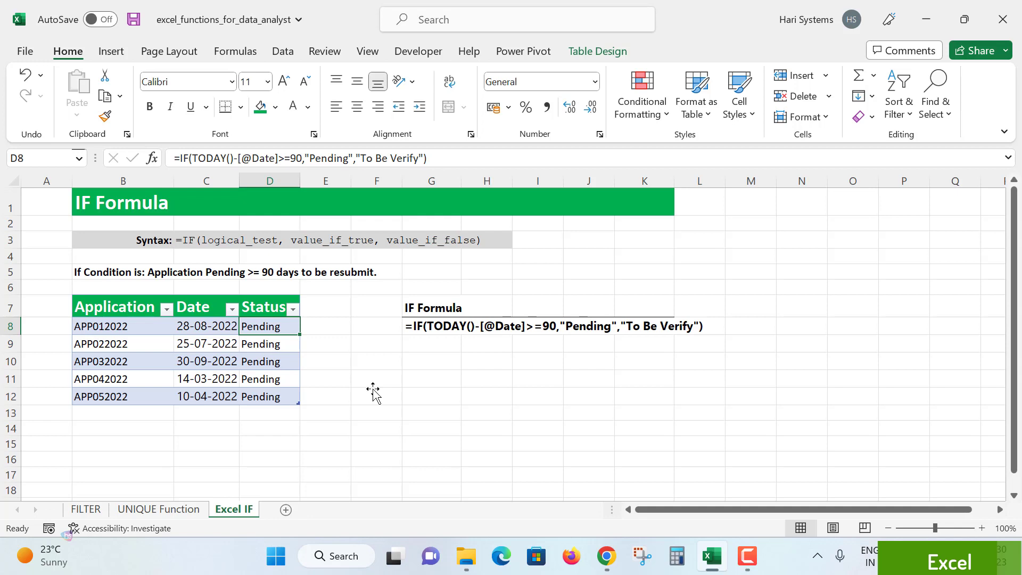
Step: Change the date of application APP052022 in cell C12 to 10-12-2022
{"action": "double_click", "coordinate": [201, 396]}
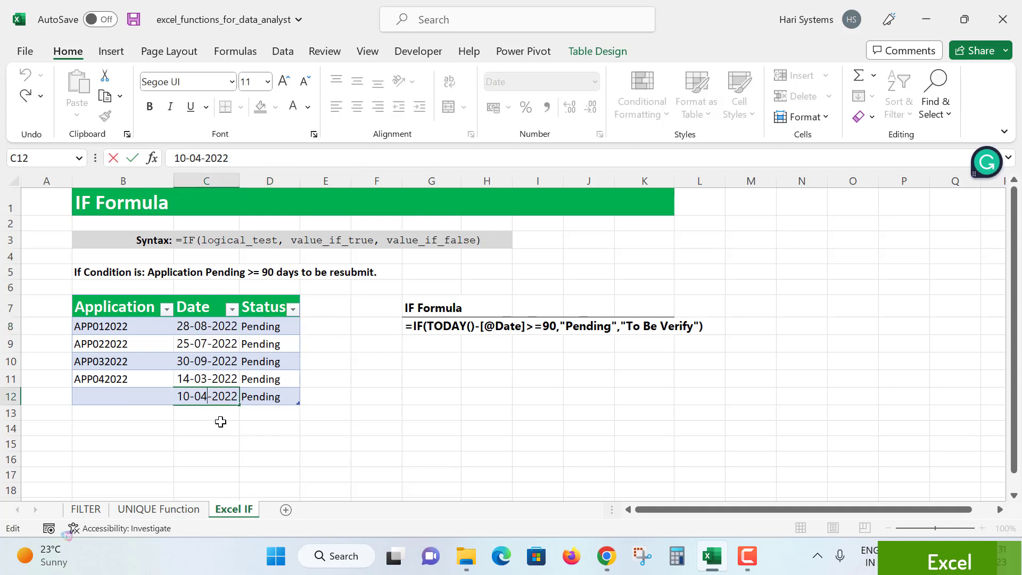
{"action": "key", "text": "Delete"}
{"action": "type", "text": "1"}
{"action": "key", "text": "BackSpace"}
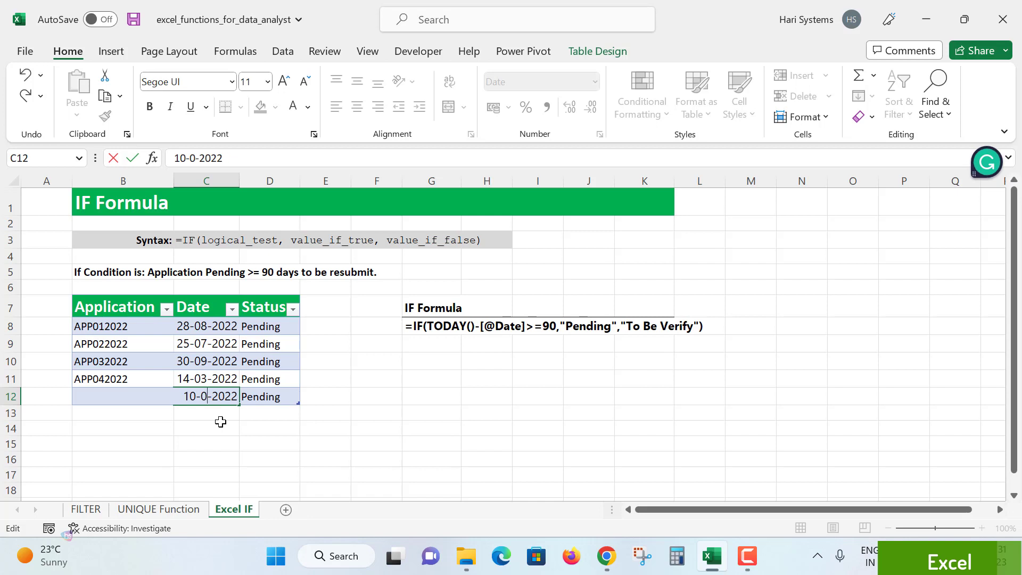
{"action": "key", "text": "BackSpace"}
{"action": "type", "text": "12"}
{"action": "key", "text": "Return"}
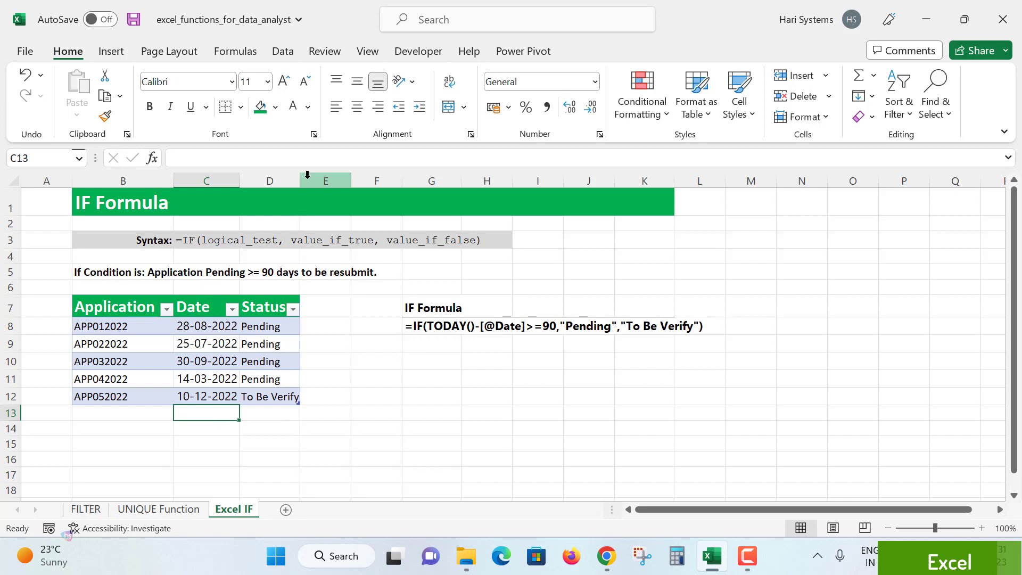
Step: Widen the Status column slightly so its longest text fits, and check the last row's date and status
{"action": "left_click_drag", "start_coordinate": [300, 181], "coordinate": [313, 205]}
{"action": "left_click", "coordinate": [287, 400]}
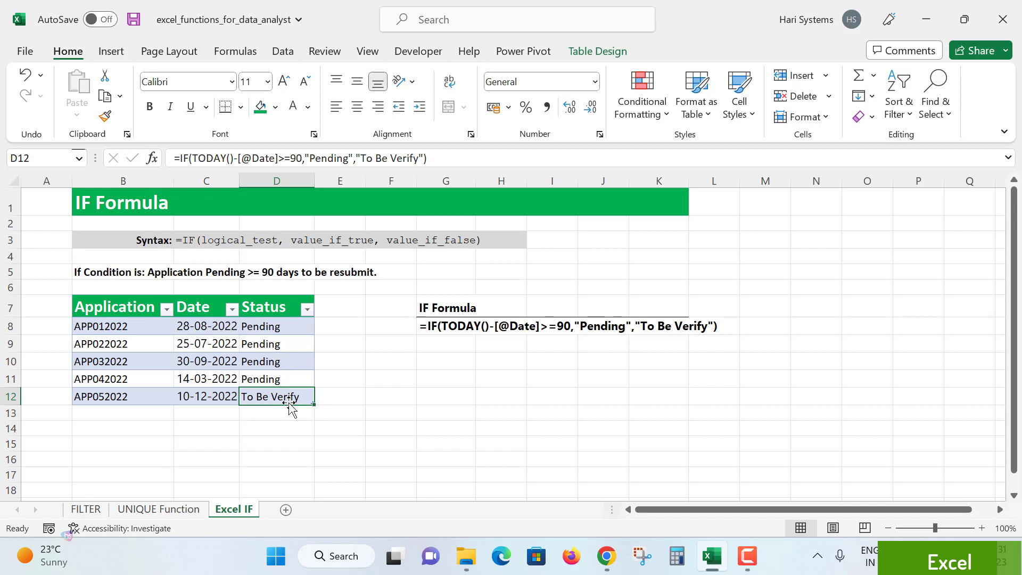
{"action": "left_click", "coordinate": [195, 397]}
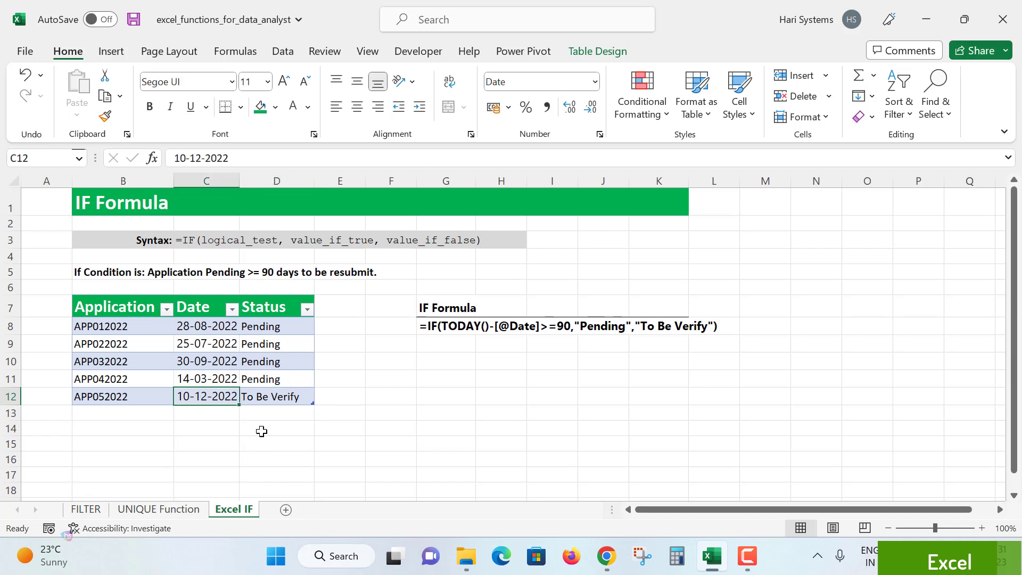
{"action": "left_click", "coordinate": [269, 406]}
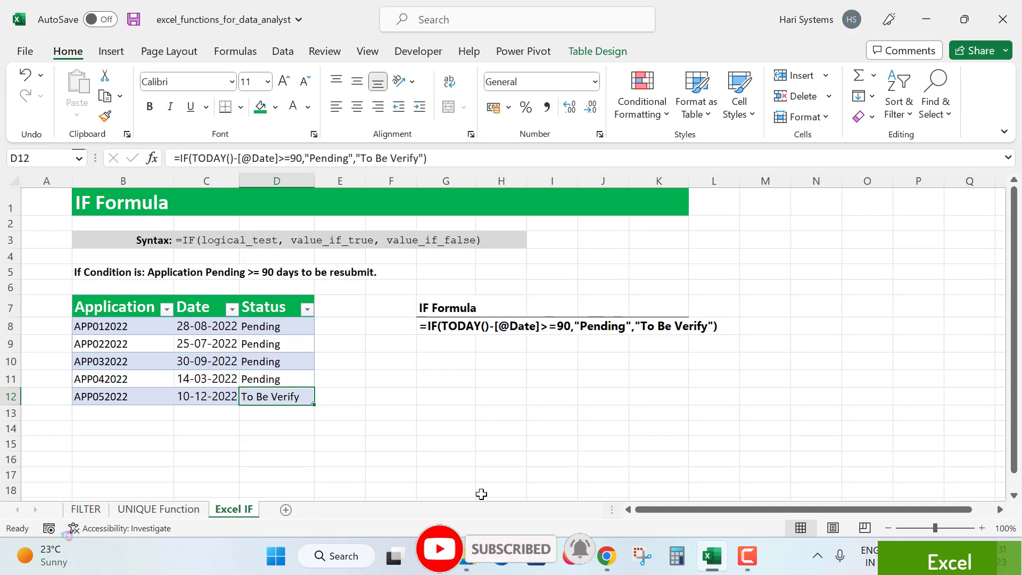
{"action": "left_click", "coordinate": [414, 385]}
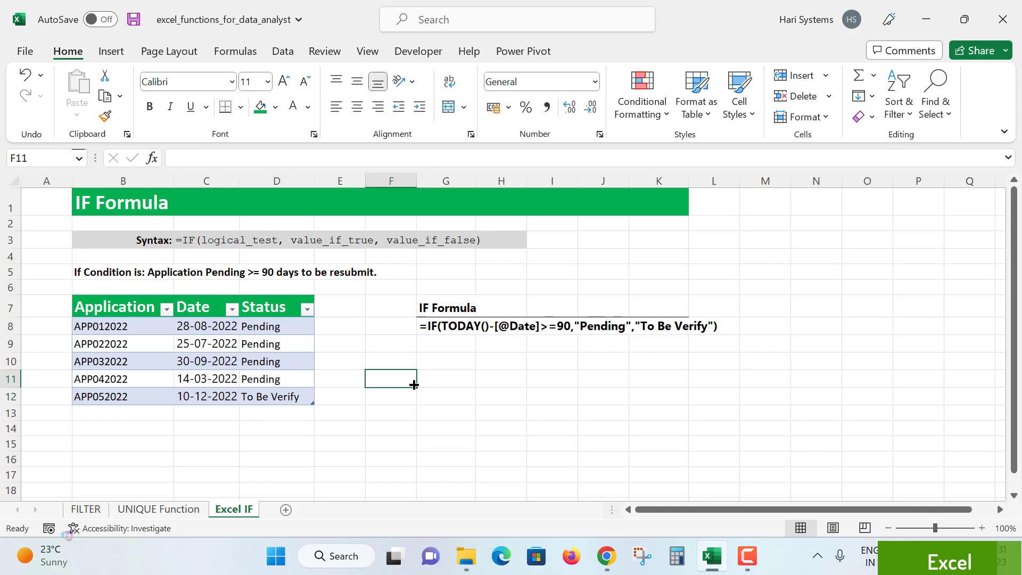